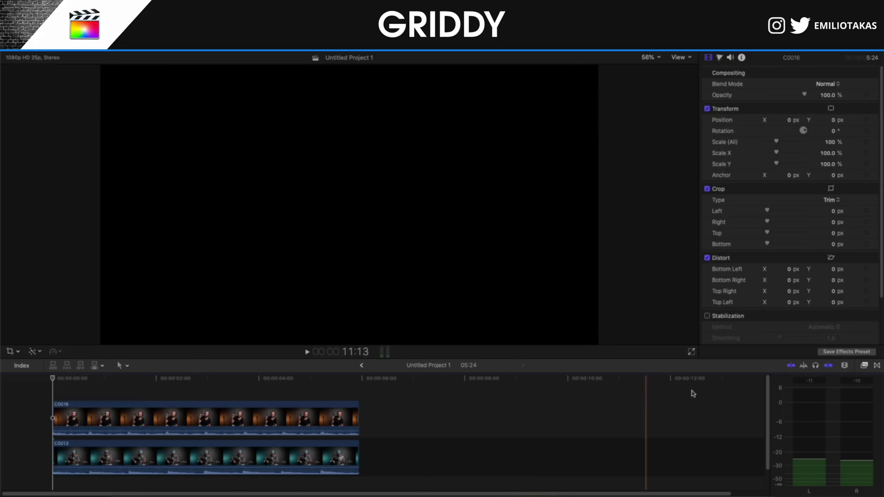
Step: Apply the Griddy effect from the Effects browser to clip C0016
click(865, 366)
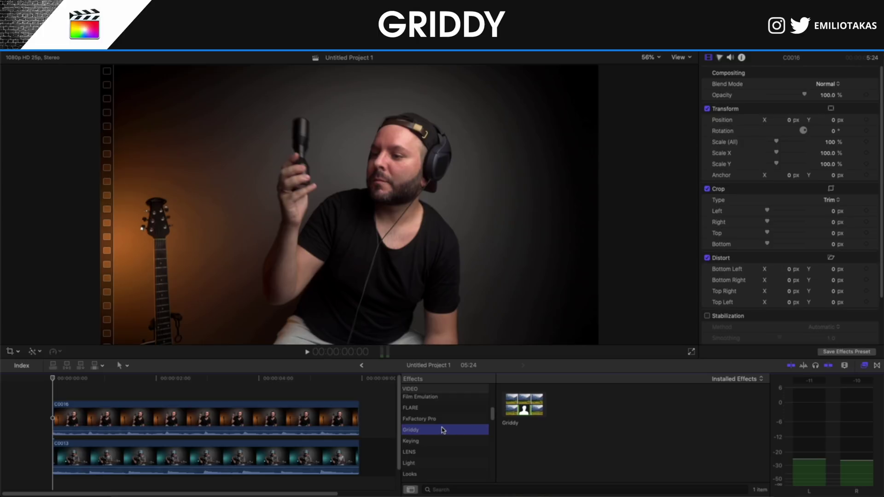
drag(519, 411, 103, 420)
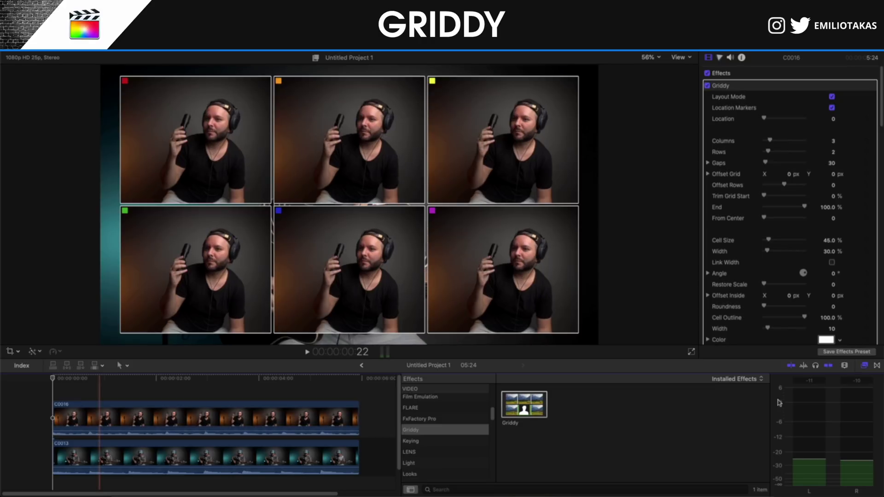
click(865, 366)
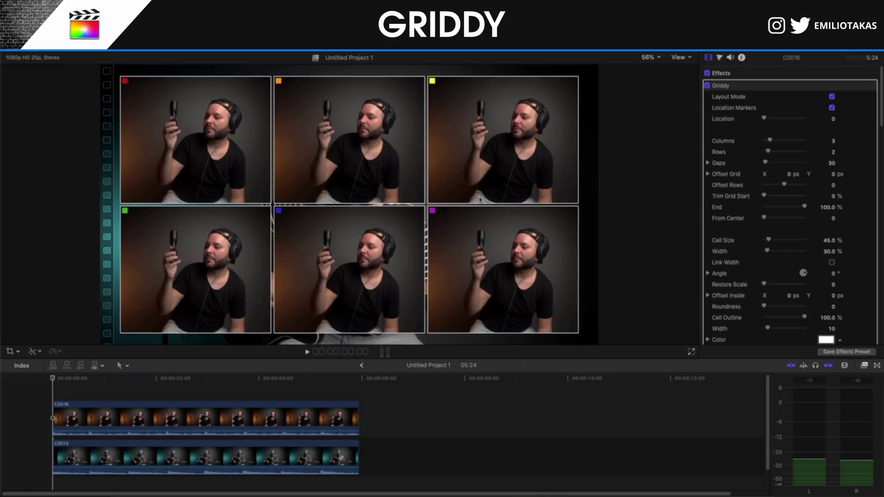
Step: Disable clip C0013 underneath and select C0016 to show its Griddy settings
click(132, 461)
key(v)
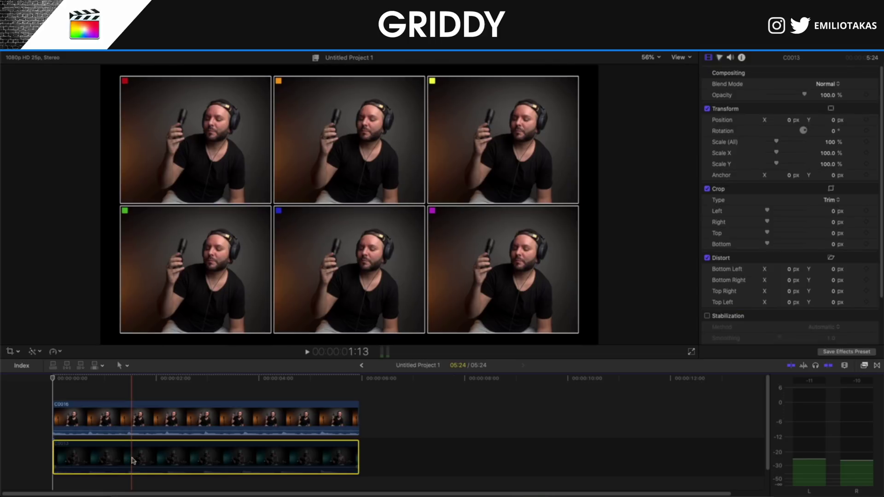
key(super+shift+a)
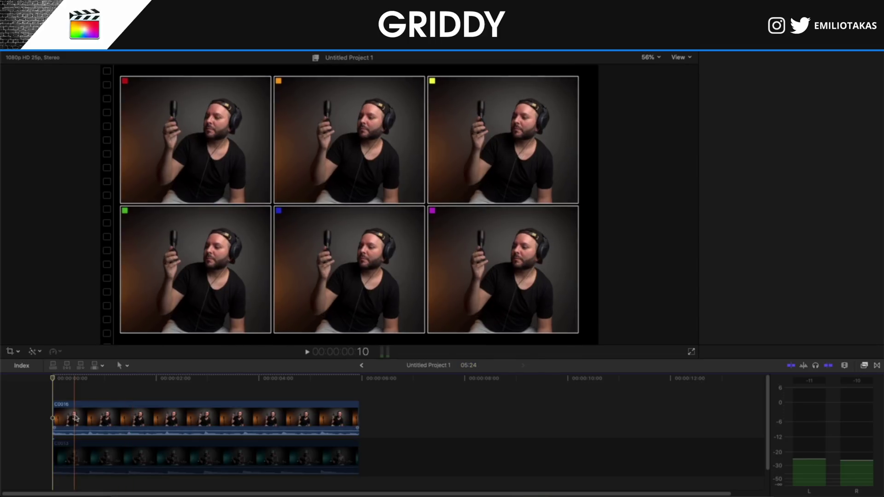
click(75, 418)
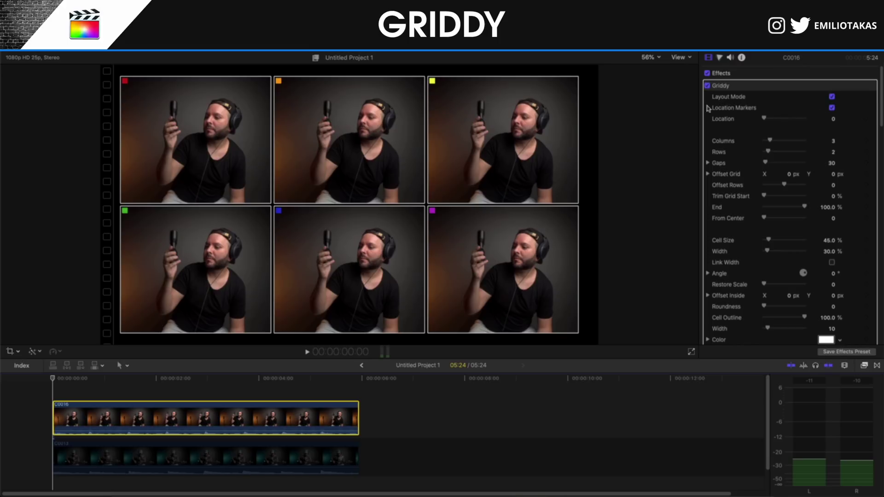
Step: Reduce the Griddy grid to 2 columns and 1 row
click(832, 108)
click(832, 107)
drag(773, 143, 768, 156)
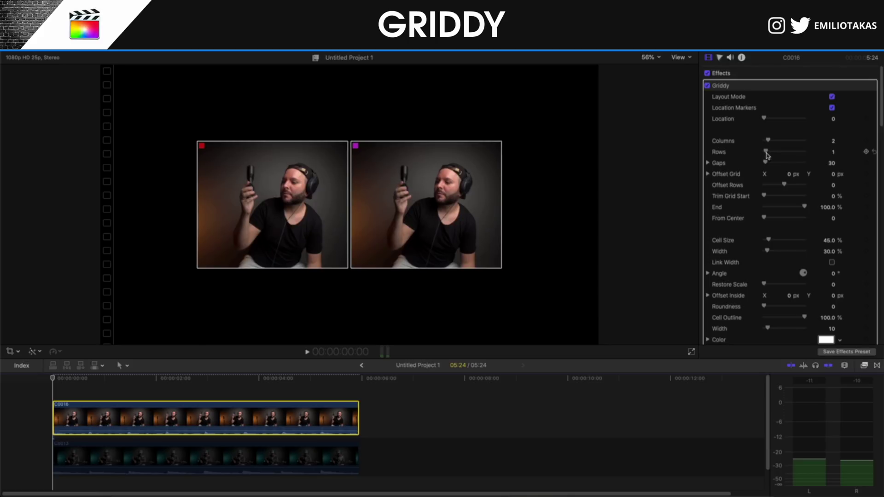
mouse_move(769, 140)
mouse_down()
mouse_move(776, 140)
mouse_move(777, 155)
mouse_move(766, 154)
mouse_move(769, 140)
mouse_up()
Step: Set Griddy Cell Size to 96.21% and cell Width to about 47.72%
scroll(773, 231, down, 3)
scroll(775, 238, down, 1)
drag(769, 204, 776, 207)
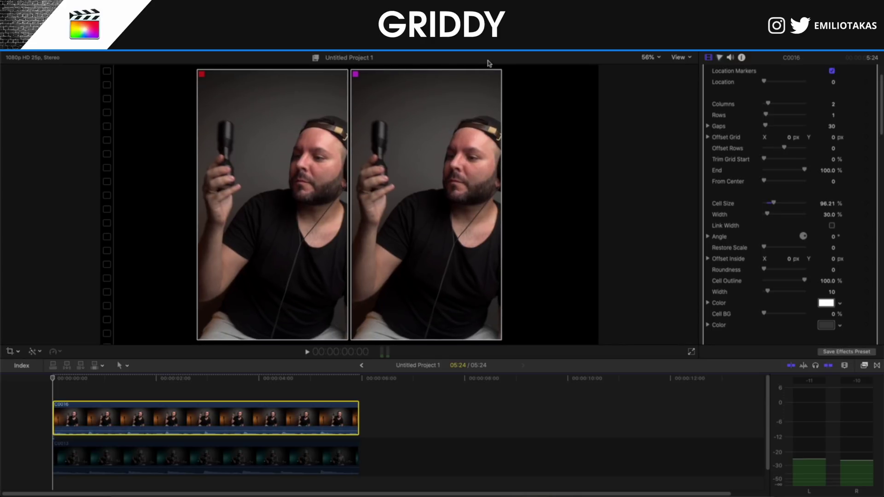
drag(768, 214, 770, 213)
Step: Set the Griddy cell Width to 48.5%
click(822, 215)
text(50)
key(Return)
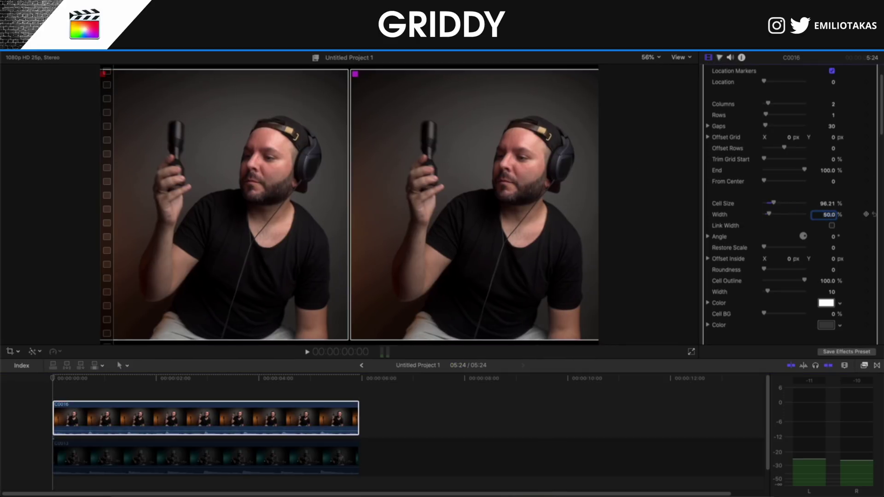
text(48)
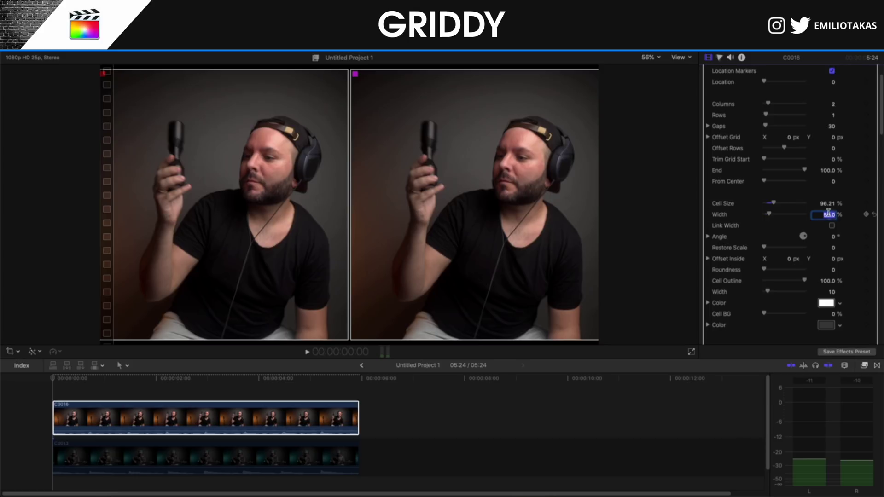
key(Return)
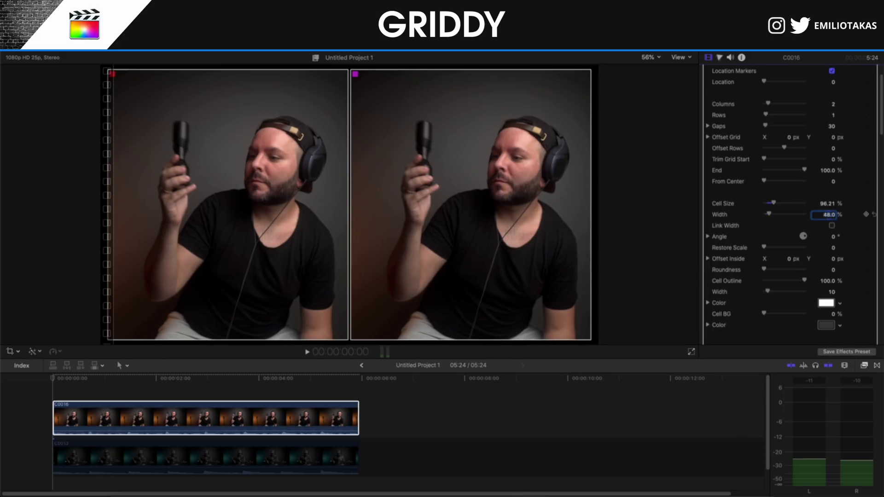
click(829, 214)
text(48.5)
key(Return)
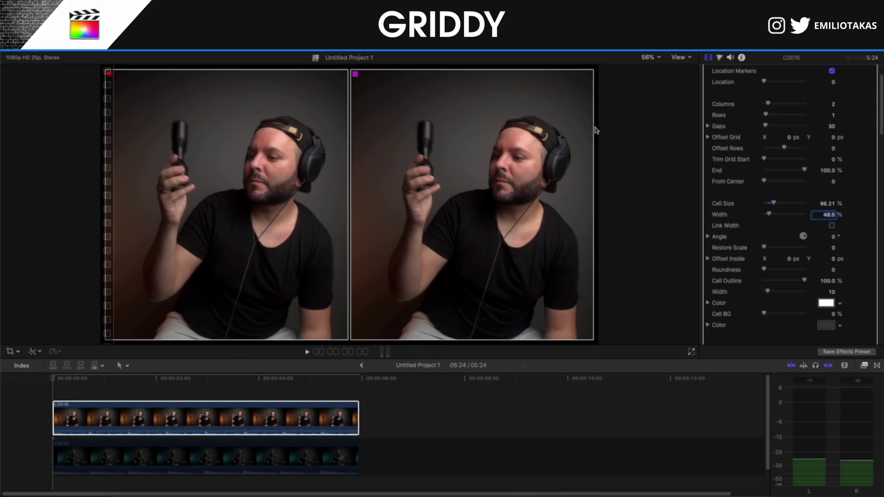
Step: Hide the location markers, set outline thickness to 1 and Cell Outline to 0%
scroll(733, 179, up, 2)
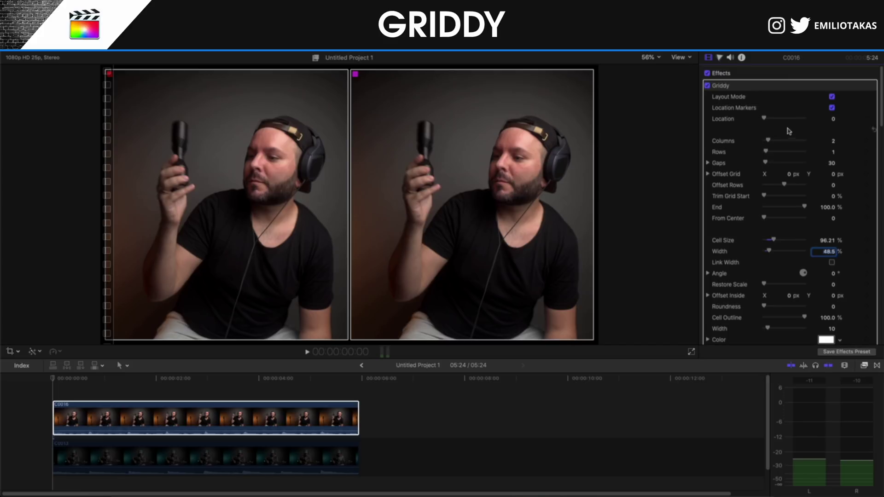
click(833, 109)
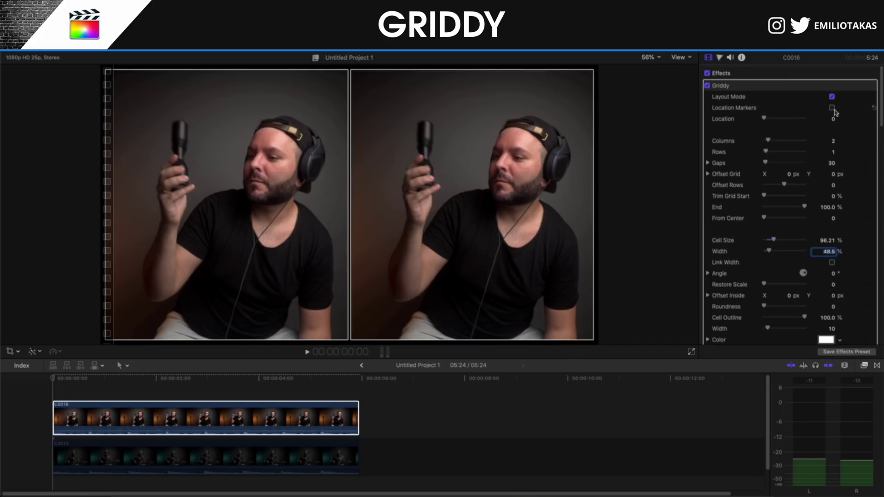
scroll(801, 210, down, 3)
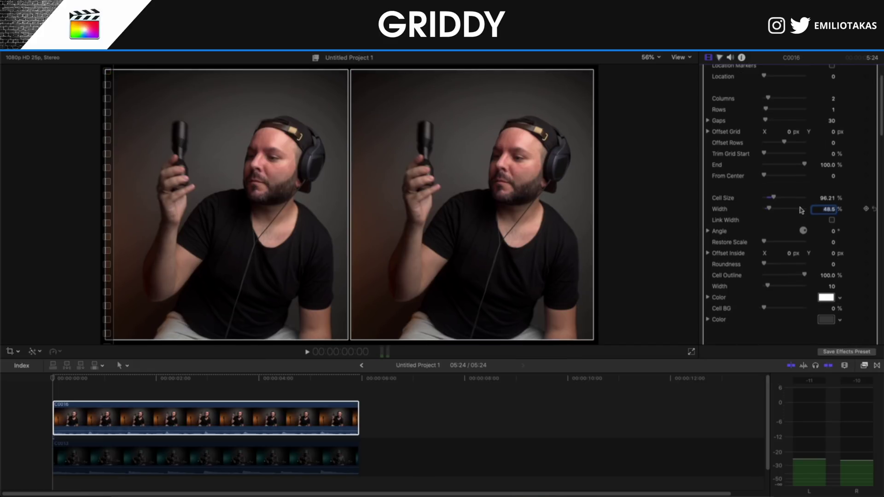
mouse_move(768, 281)
mouse_down()
mouse_move(785, 284)
mouse_move(762, 285)
mouse_up()
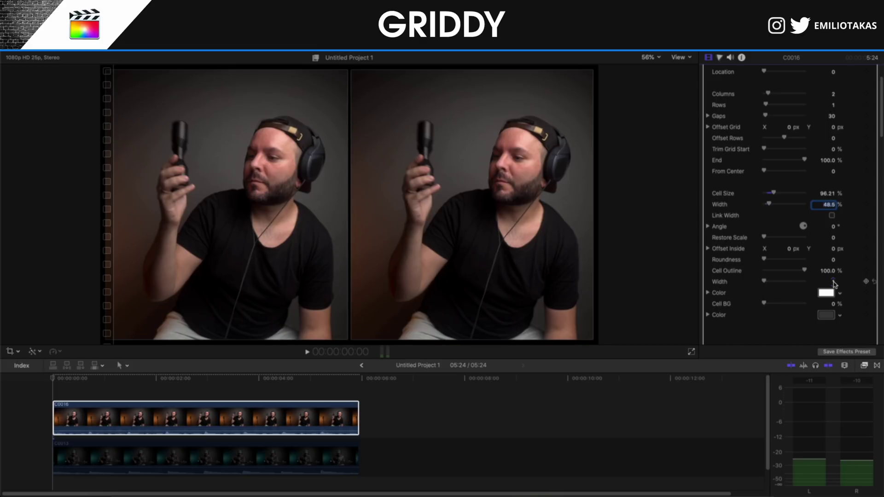
drag(804, 271, 746, 277)
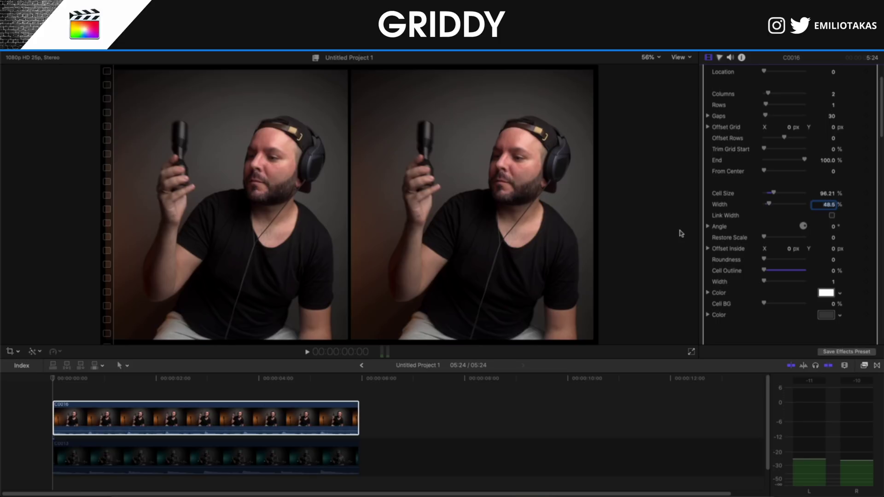
Step: Keep the outline colour white and fade the cell outlines out completely
scroll(780, 265, down, 2)
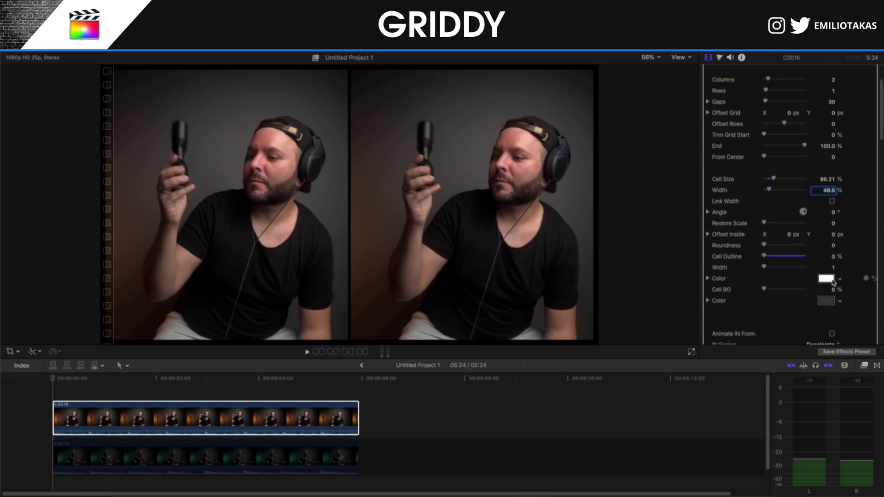
click(826, 278)
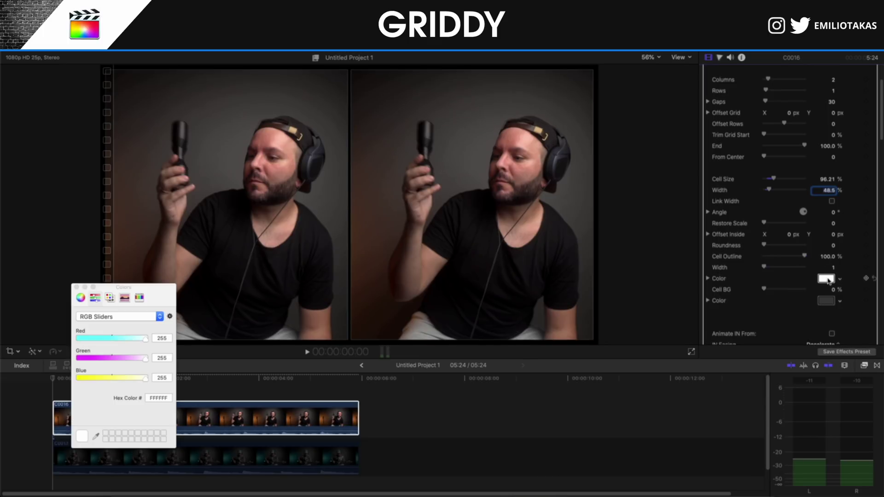
drag(112, 359, 154, 364)
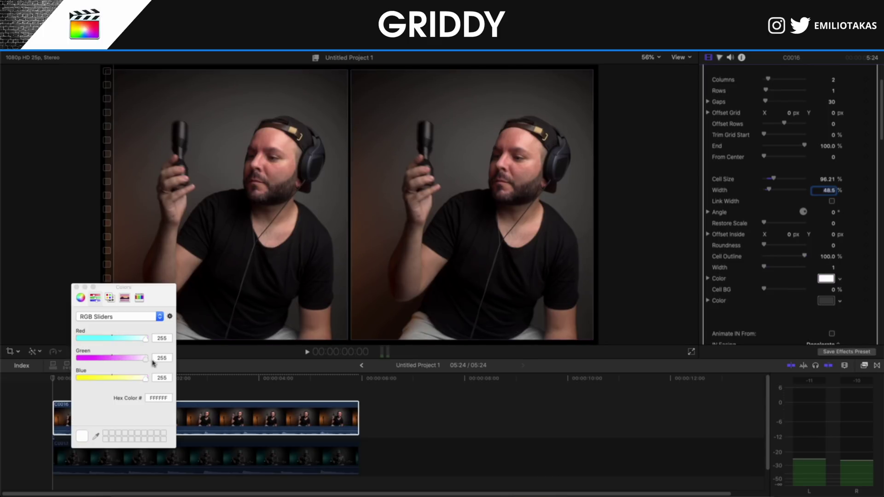
click(76, 288)
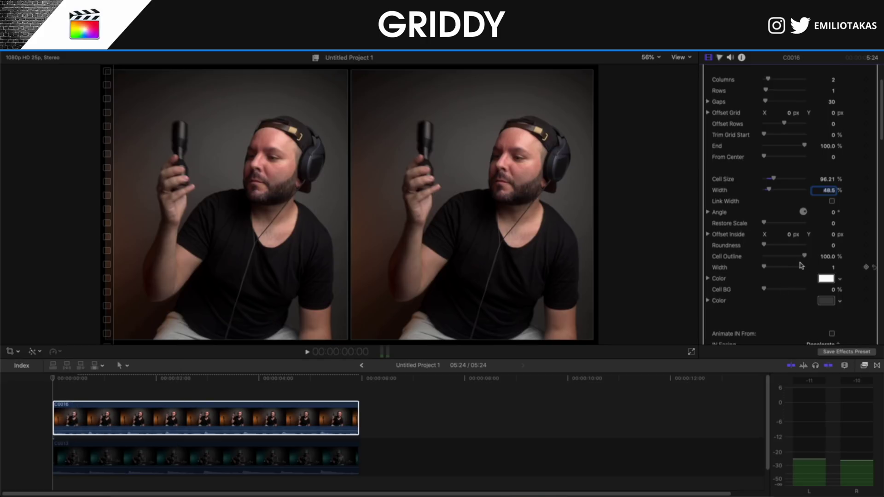
drag(805, 259, 712, 251)
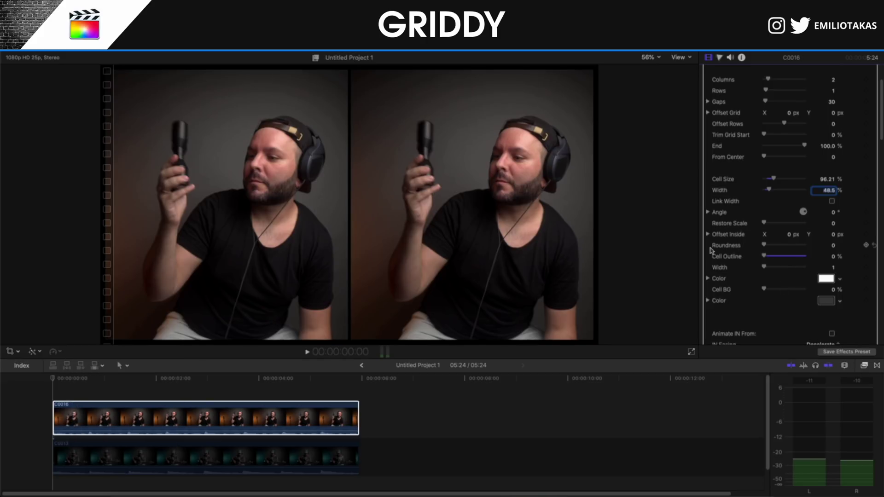
Step: Try the Animate IN From intro animation, preview it, then turn it off
scroll(792, 253, down, 3)
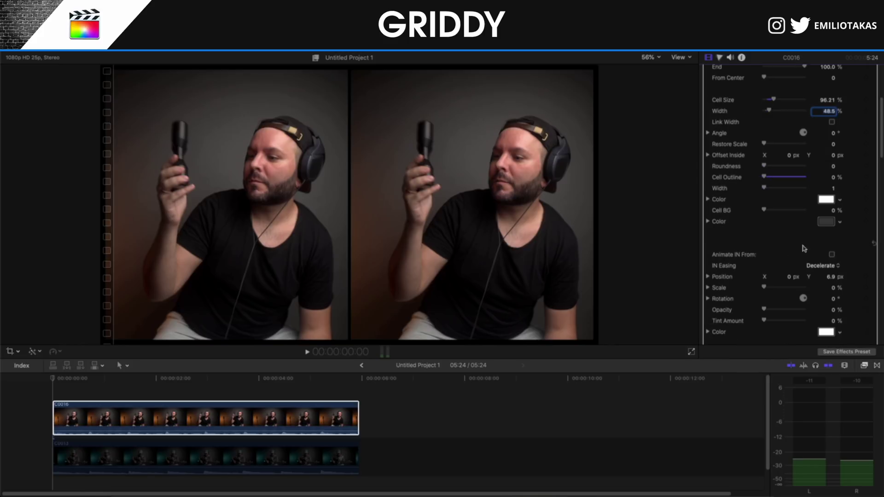
click(832, 254)
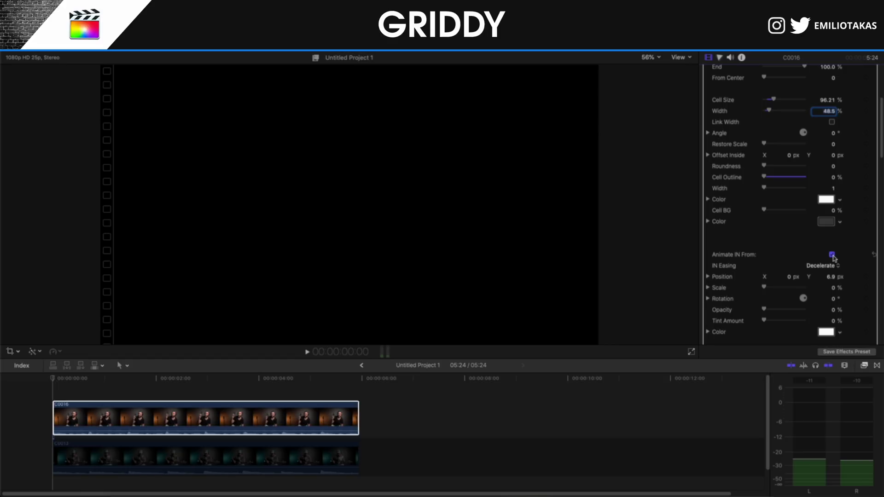
click(56, 394)
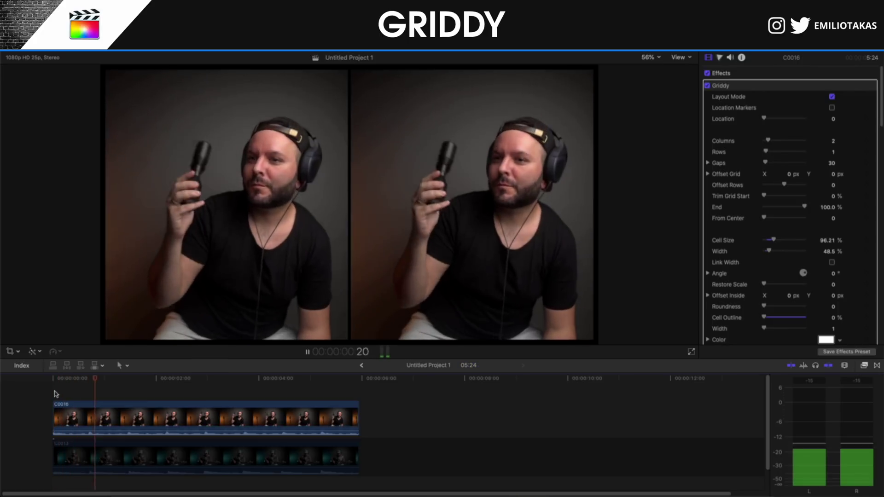
scroll(854, 272, down, 8)
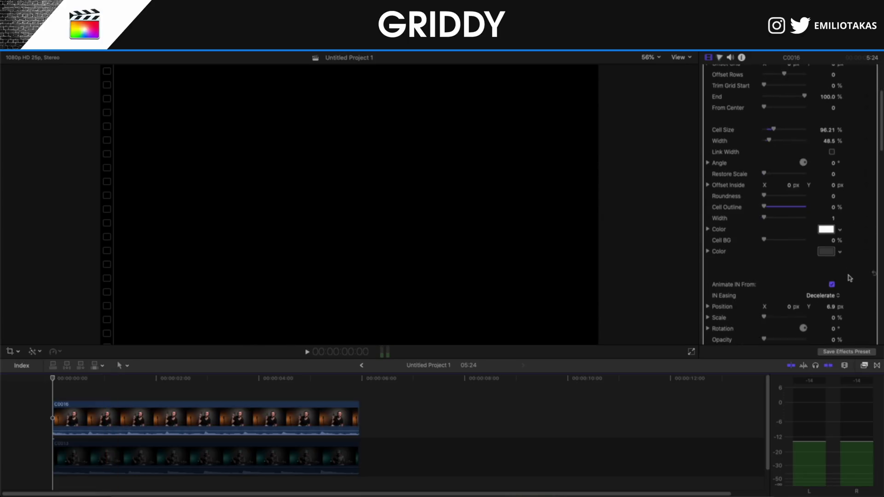
click(832, 275)
Step: Set the speaker Title Opacity to 0% and bring up Save Effects Preset
scroll(836, 278, down, 5)
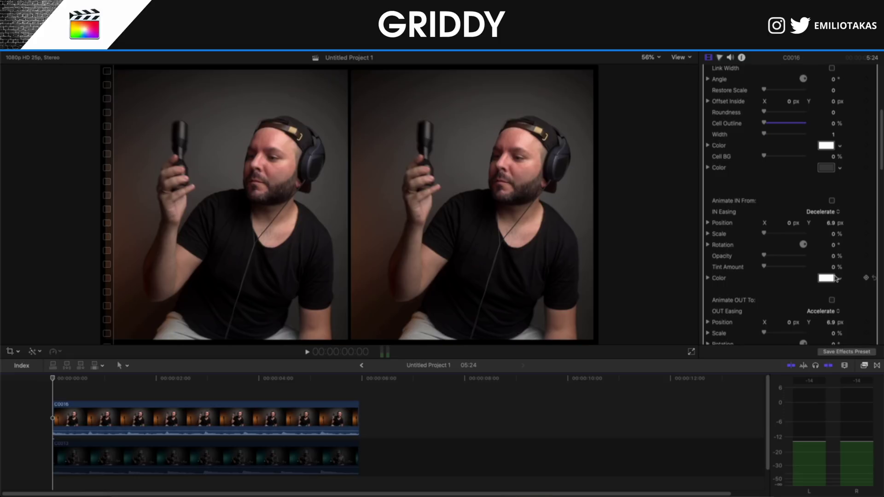
scroll(836, 279, down, 5)
drag(764, 287, 809, 287)
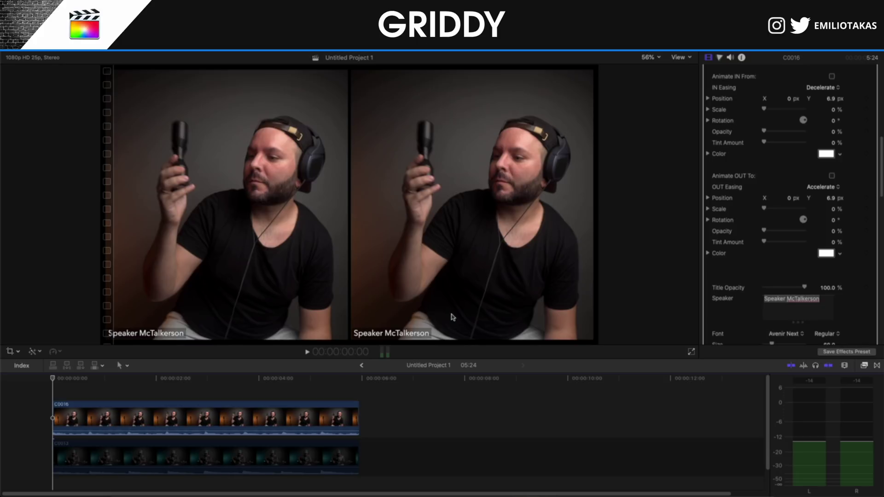
scroll(793, 267, down, 2)
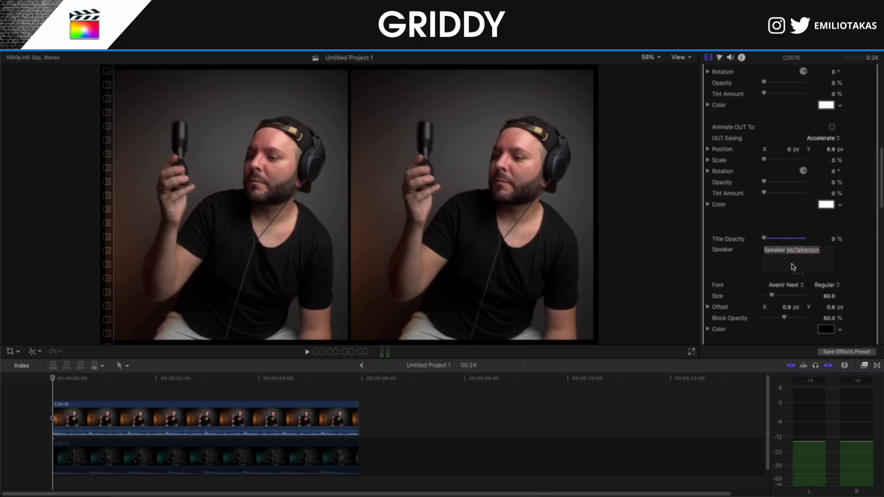
scroll(795, 257, up, 10)
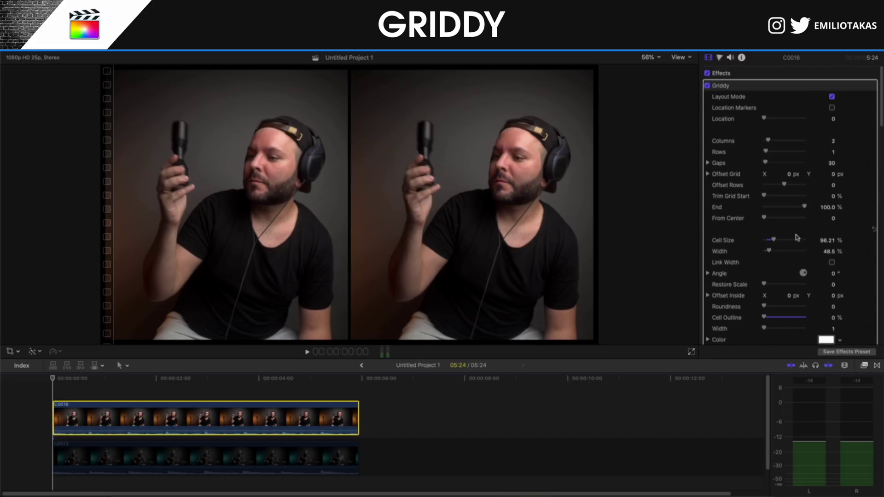
click(857, 353)
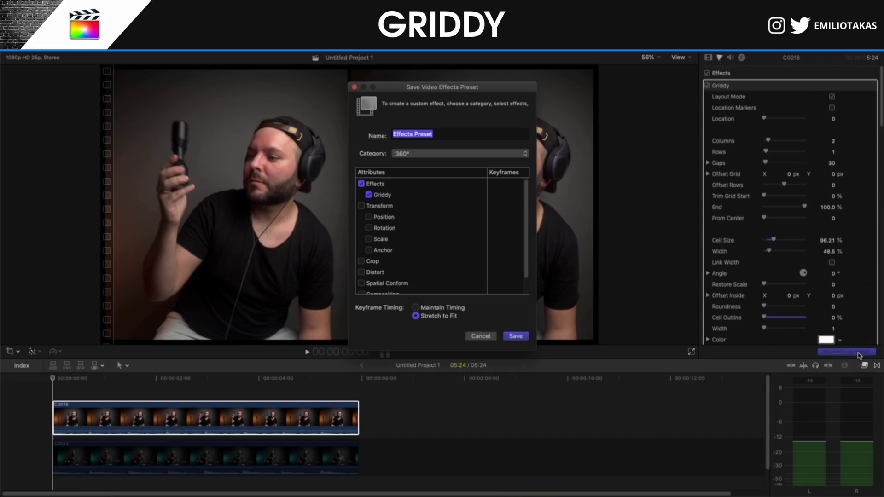
Step: Name the preset 'Griddy 2 Columns', put it in the Griddy category, and save
click(436, 135)
text(Griddy 2 )
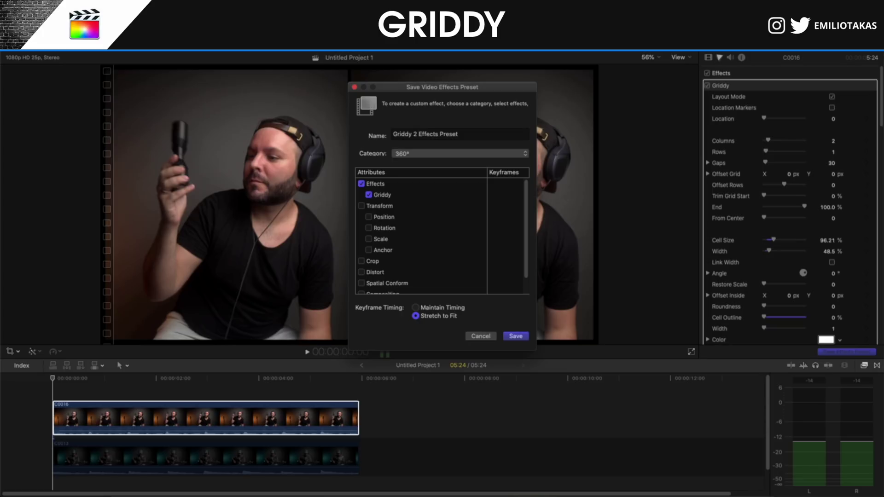
text(Columns)
drag(444, 134, 484, 134)
key(BackSpace)
click(460, 153)
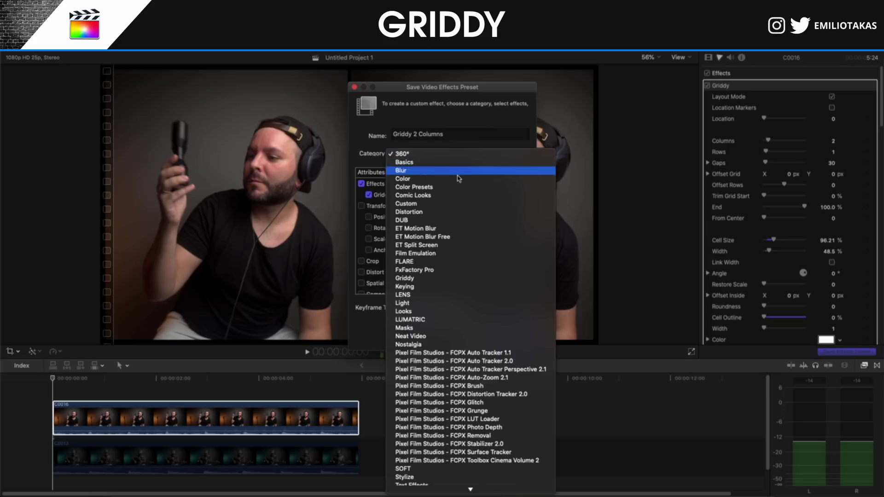
click(458, 281)
click(522, 333)
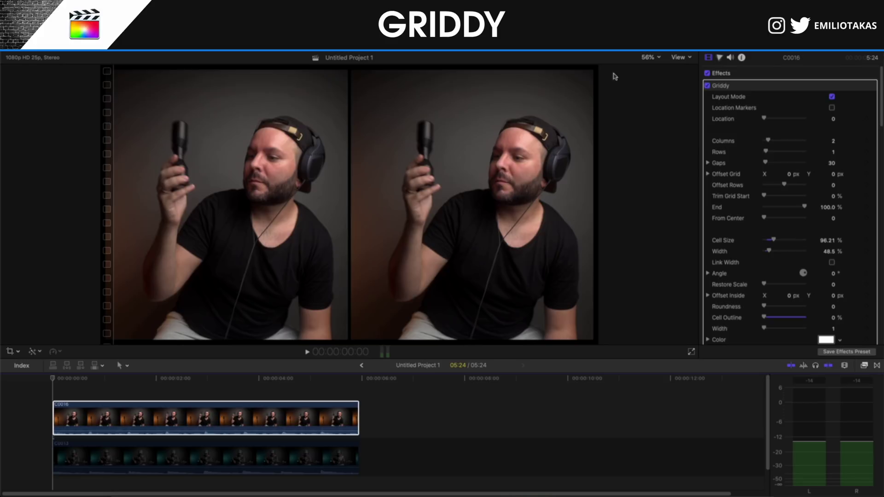
Step: Delete the Griddy effect from clip C0016 in the Inspector
click(739, 87)
key(Delete)
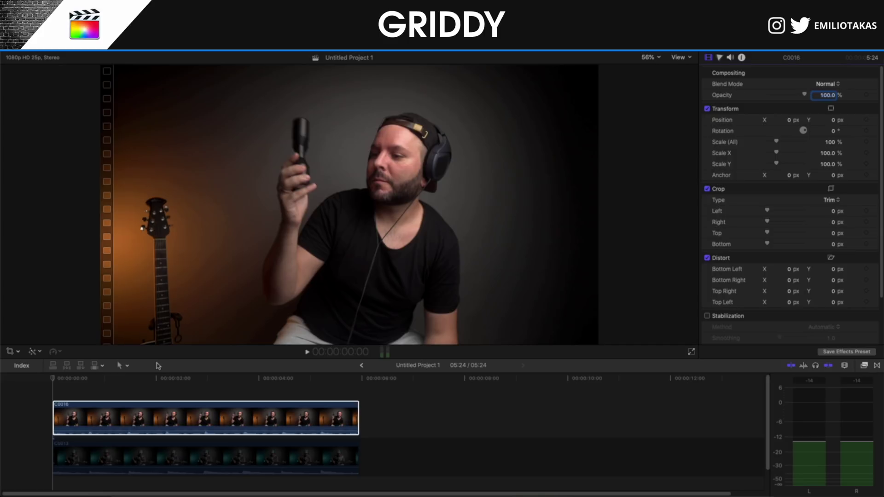
Step: Make C0016 a new compound clip and show the Griddy effects in the browser
right_click(157, 418)
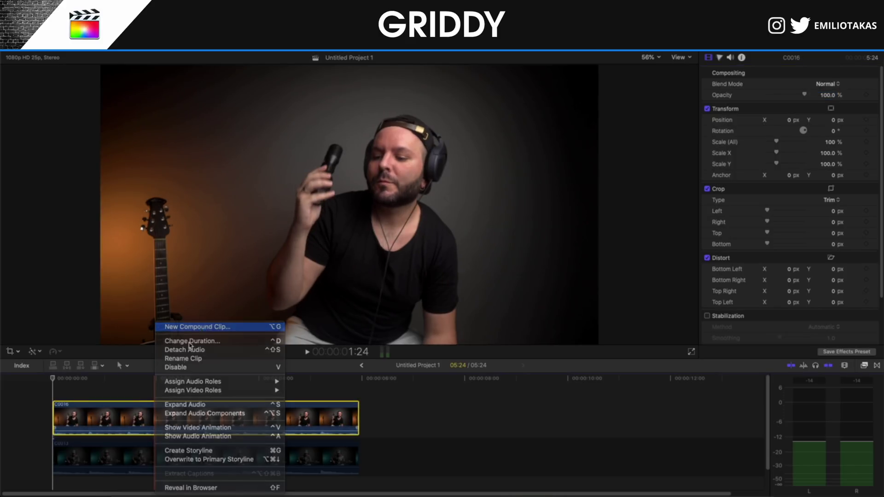
click(197, 326)
click(551, 91)
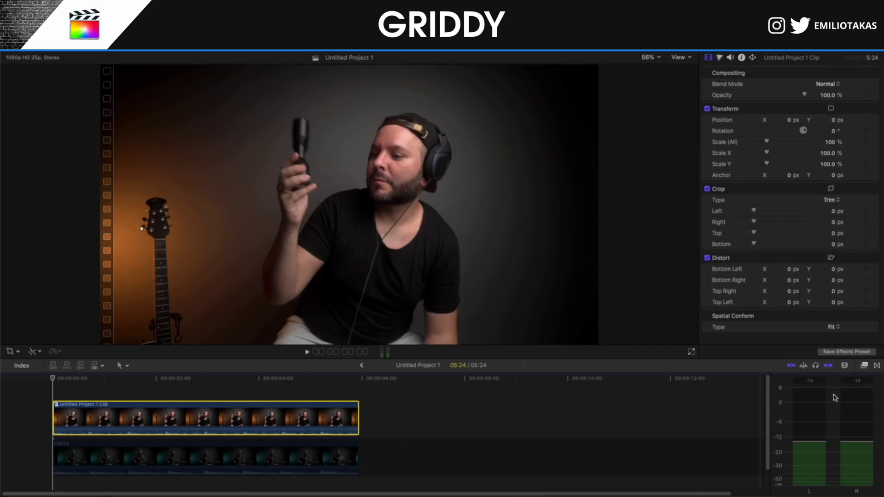
click(865, 367)
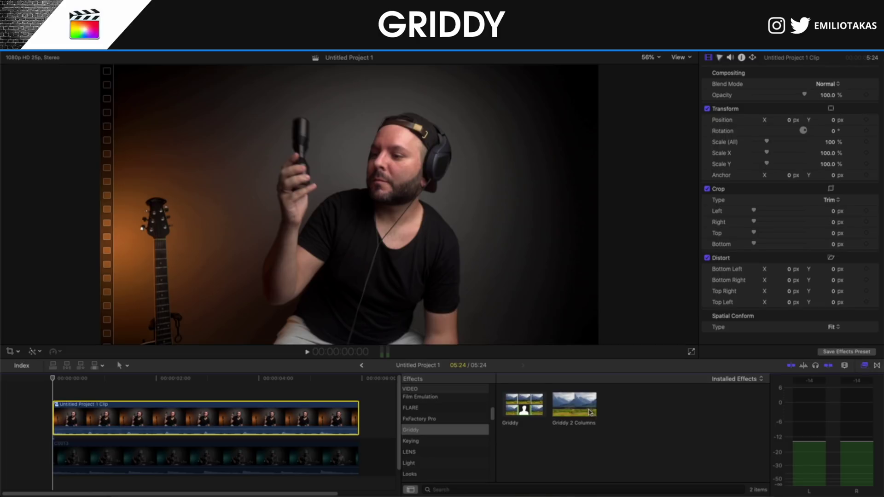
Step: Apply Griddy 2 Columns to the compound clip, disable Layout Mode, and select C0013
drag(582, 412, 269, 422)
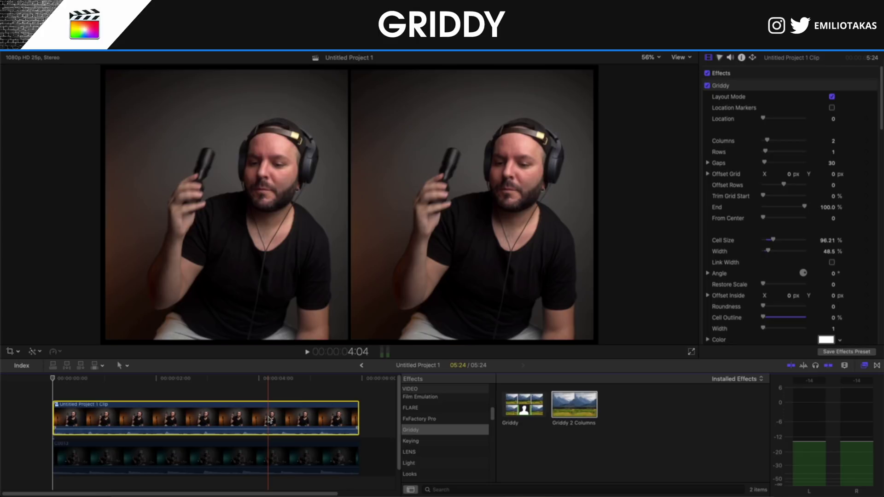
key(Home)
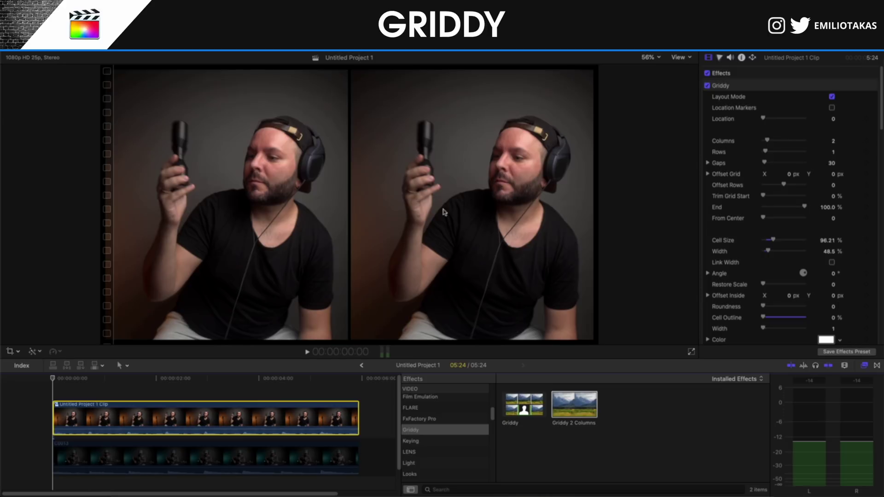
click(833, 97)
click(287, 449)
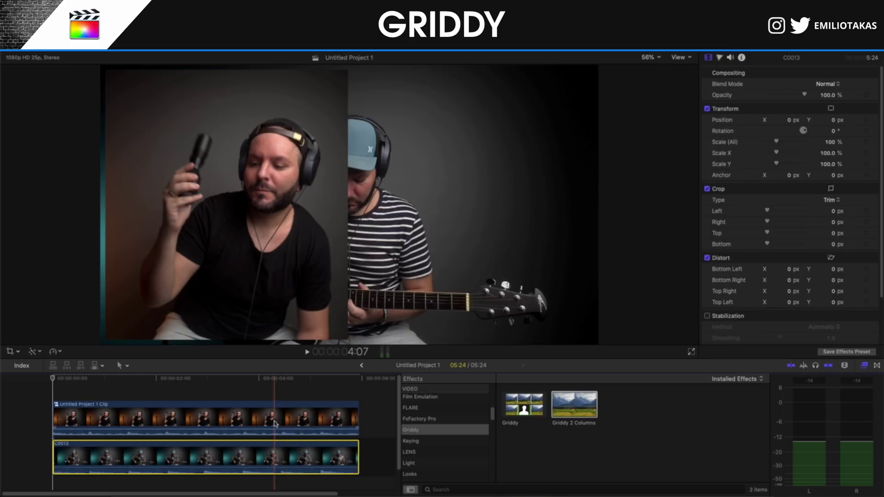
Step: Make C0013 a compound clip, apply Griddy 2 Columns to the upper clip, and select it
right_click(110, 456)
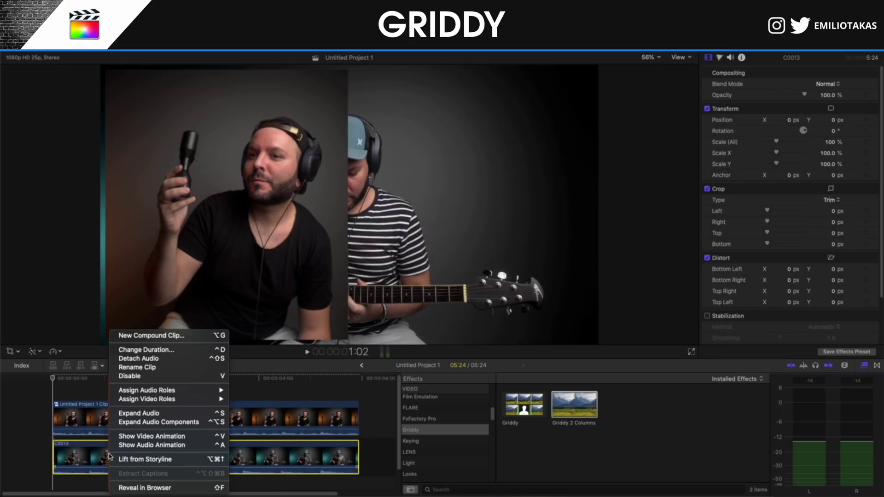
click(173, 340)
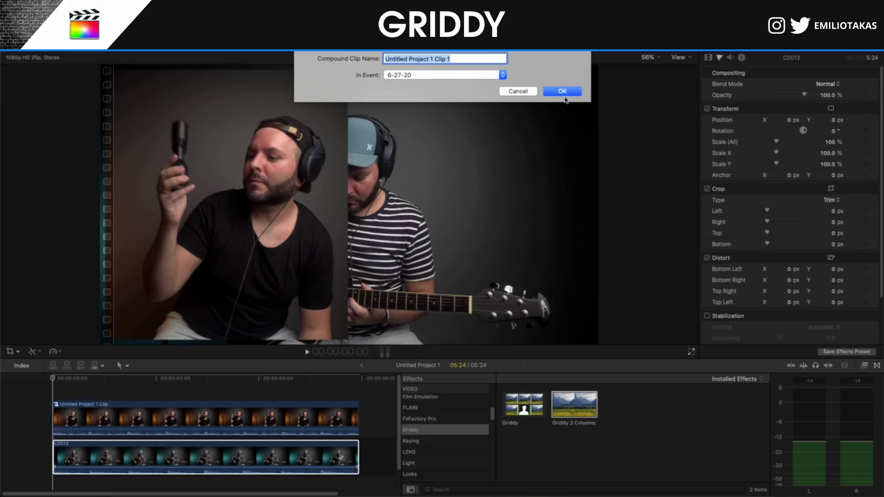
click(565, 93)
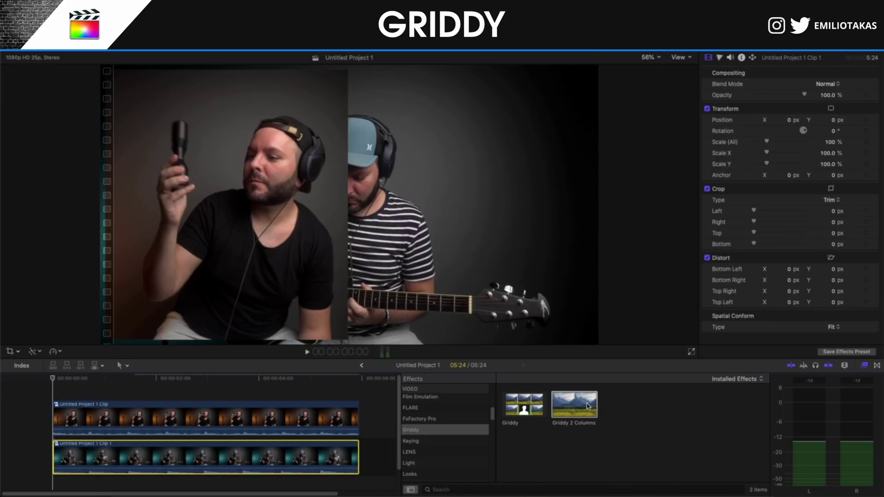
drag(571, 410, 304, 460)
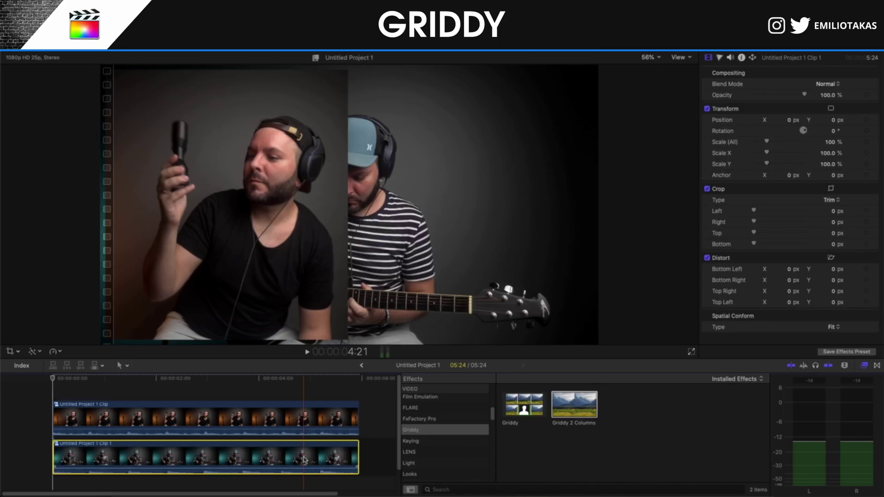
click(284, 423)
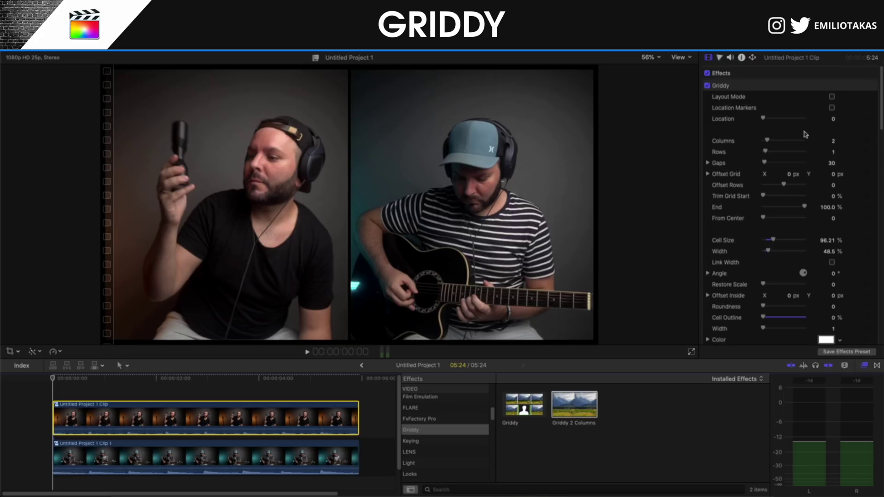
Step: Set Griddy Location to 43.32 to move the guitarist left, then open the singer's compound clip
drag(763, 118, 784, 125)
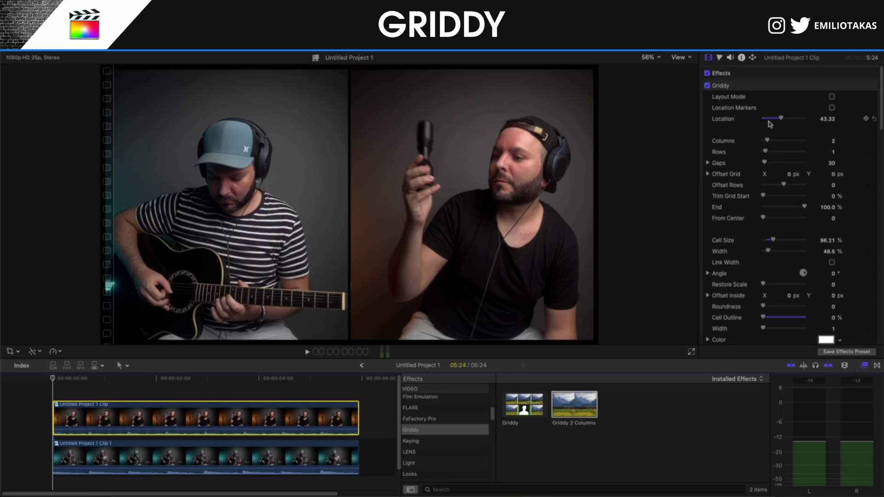
click(196, 401)
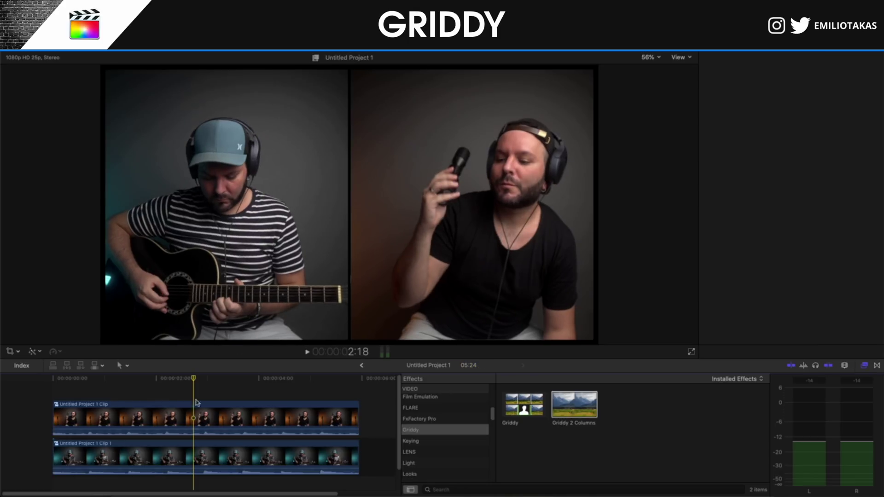
click(202, 416)
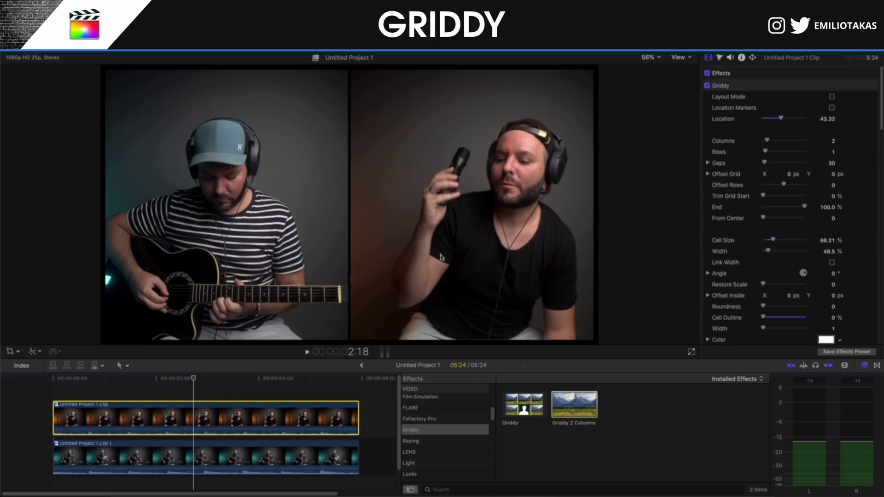
scroll(739, 235, down, 1)
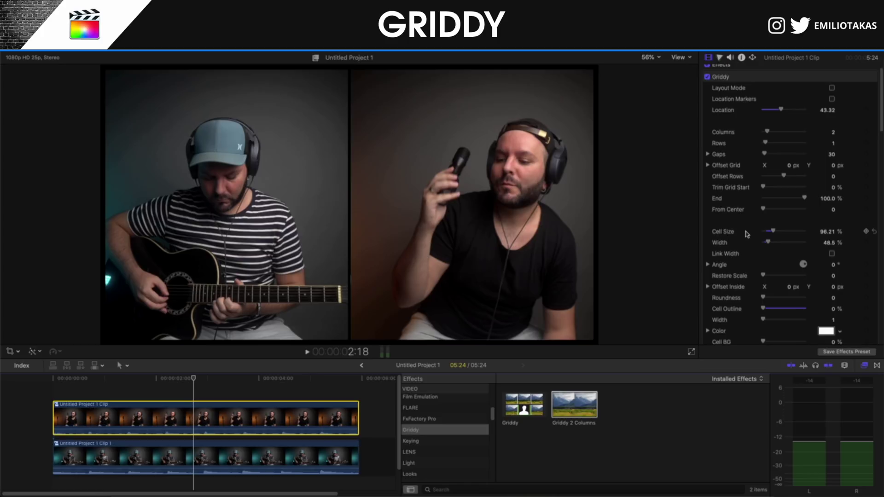
scroll(747, 235, up, 1)
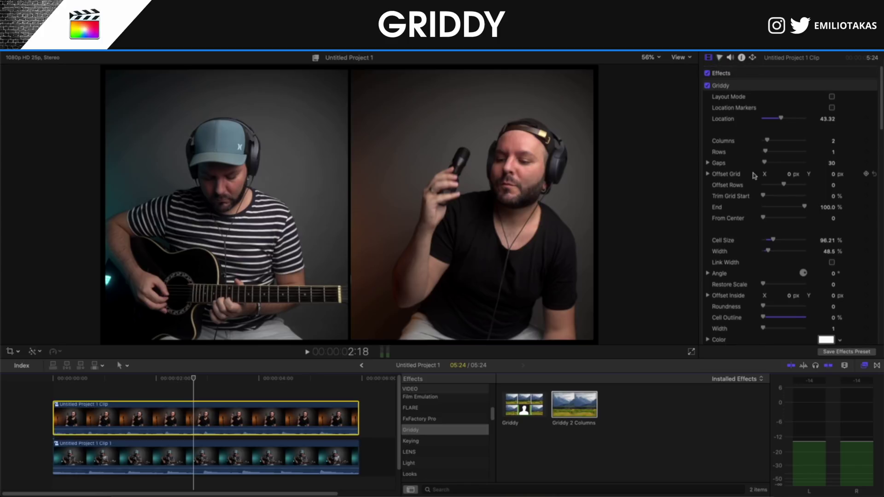
double_click(198, 424)
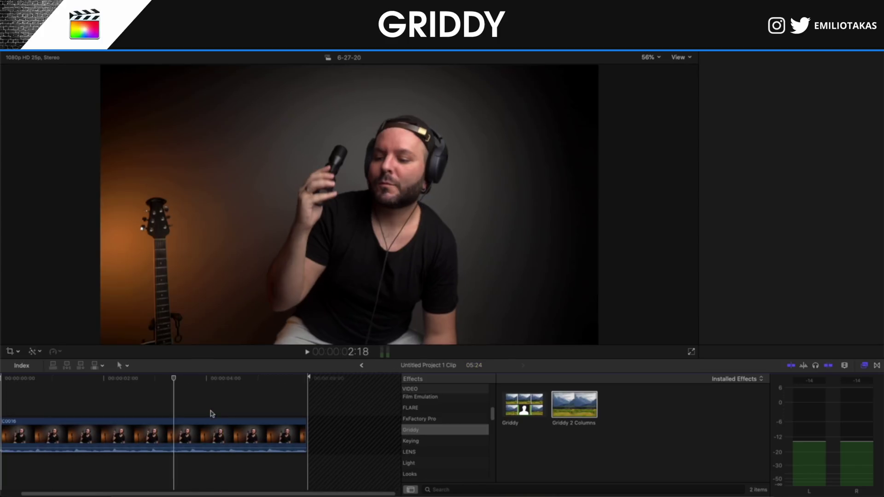
Step: Scale the singer's C0016 shot to 139% inside its compound clip, then return to the project
click(157, 431)
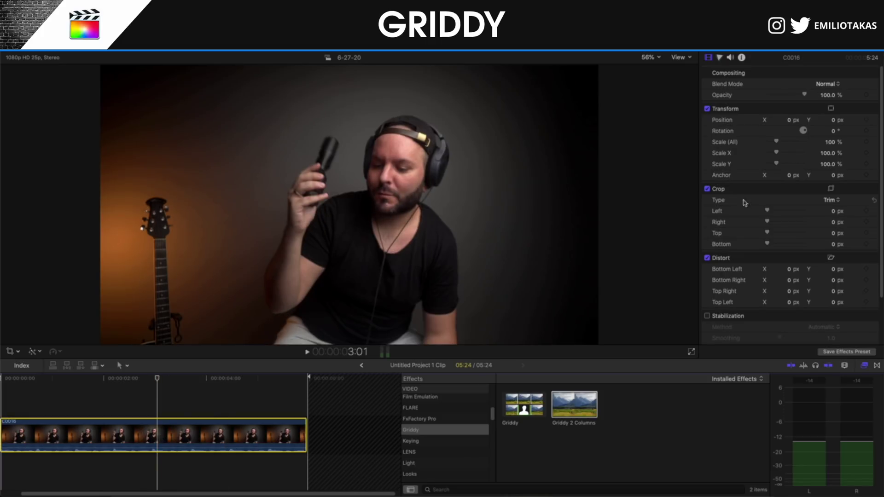
drag(777, 141, 782, 144)
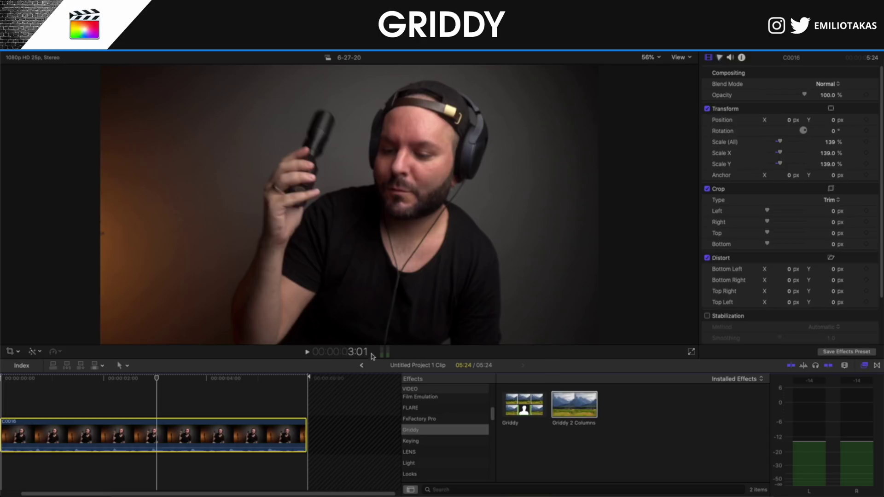
click(362, 365)
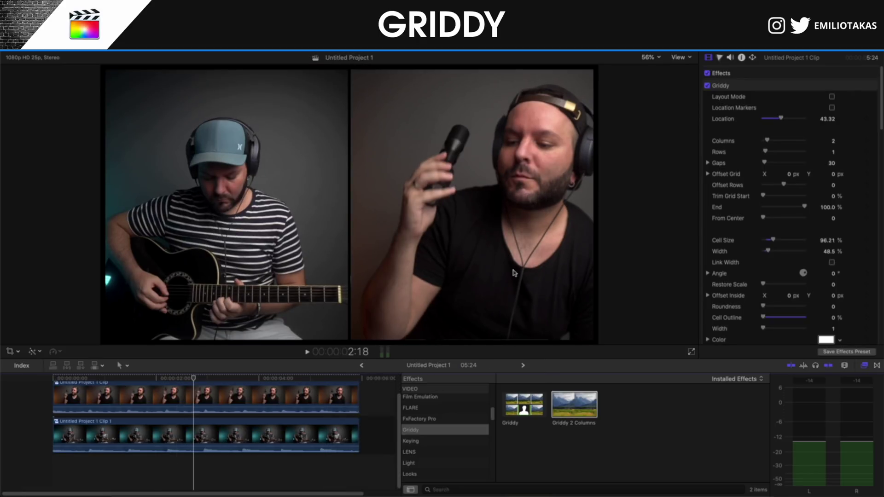
Step: Scale the guitarist's C0013 shot to 121% and adjust its Y position, then check the split screen
double_click(240, 422)
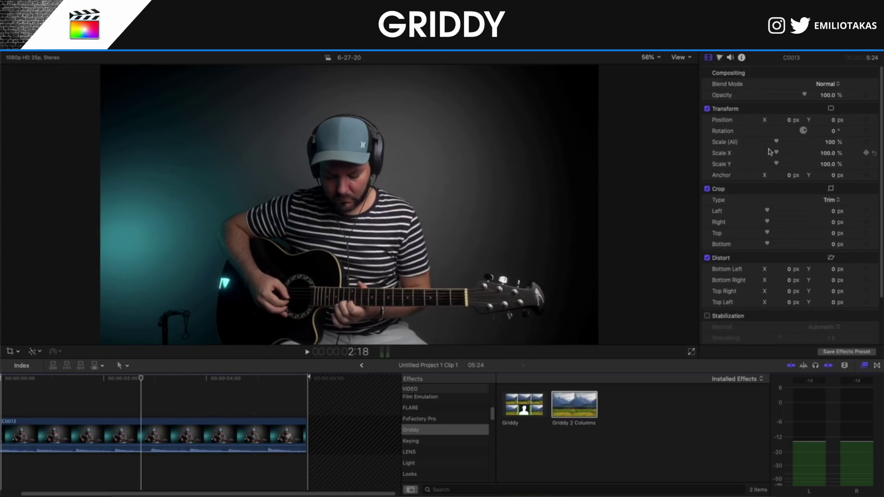
drag(778, 143, 781, 146)
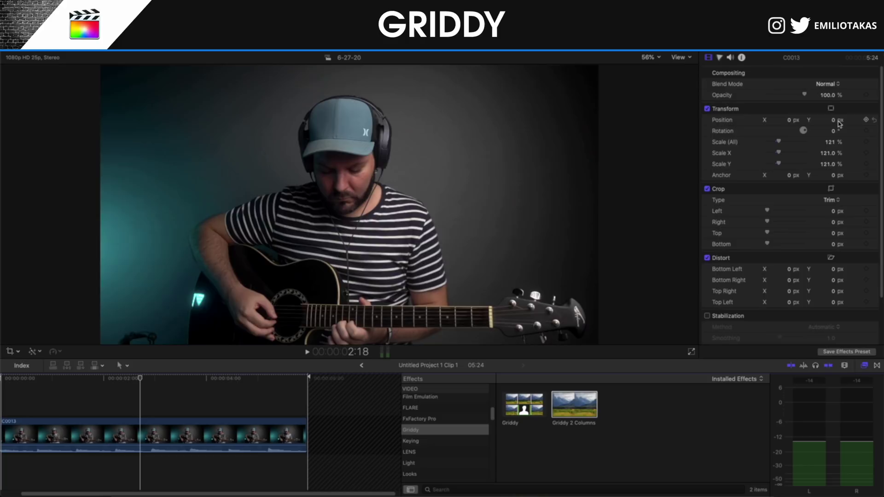
mouse_move(829, 121)
mouse_down()
mouse_move(830, 96)
mouse_move(829, 106)
mouse_up()
click(362, 366)
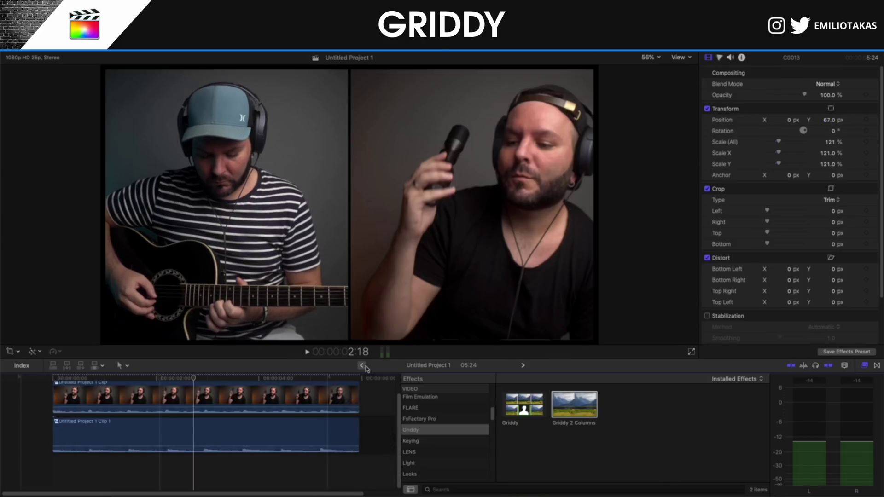
Step: Shift the guitarist's shot 47.5 px right on X and return to the split-screen project
double_click(322, 435)
click(629, 193)
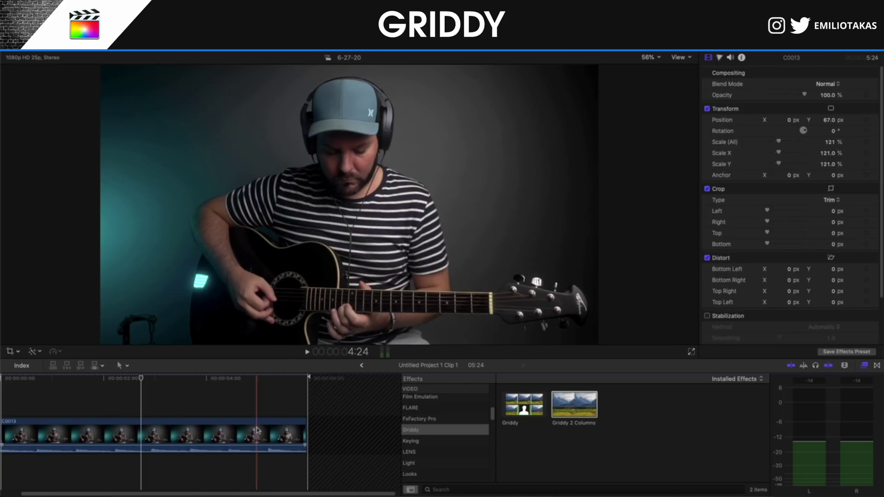
drag(791, 121, 806, 120)
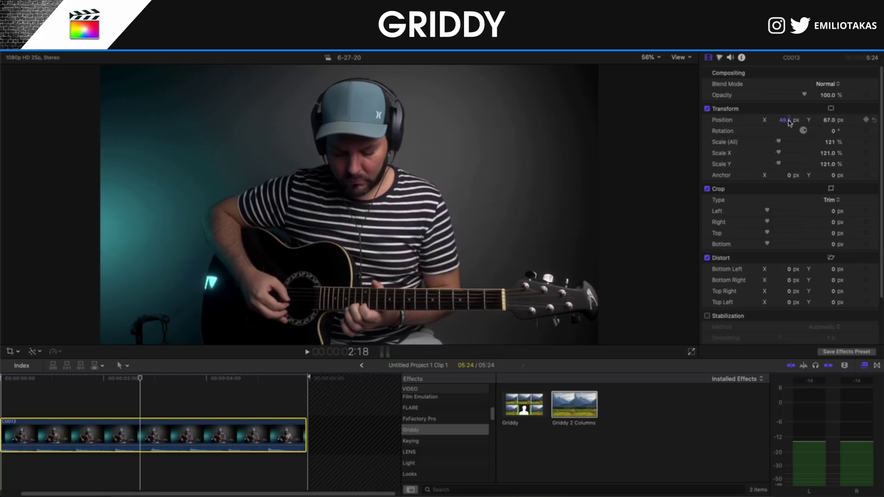
click(362, 365)
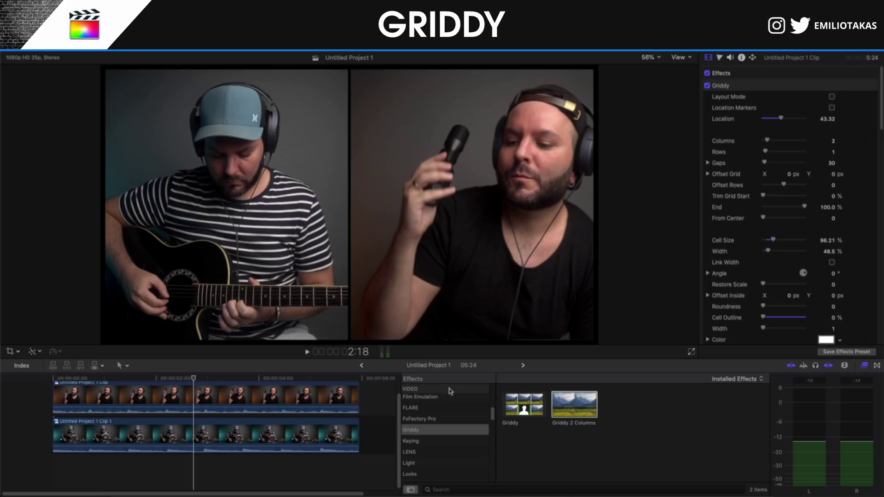
scroll(767, 243, down, 2)
scroll(767, 242, down, 1)
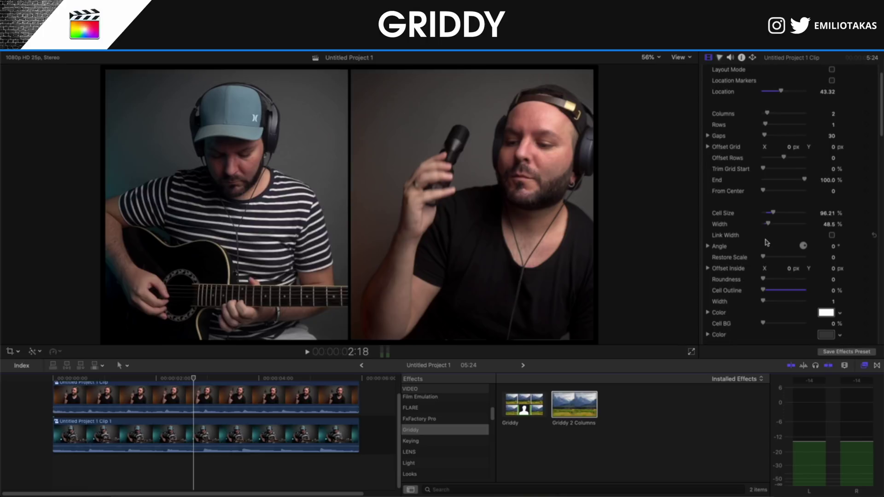
scroll(804, 209, down, 2)
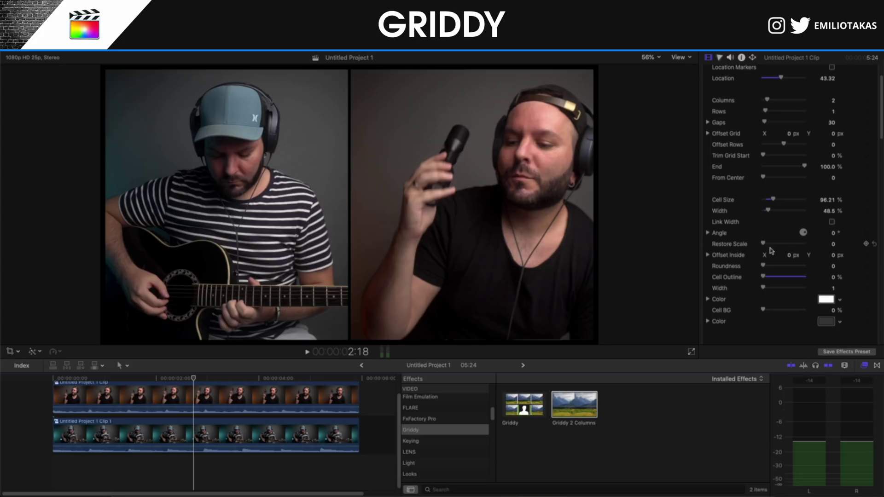
scroll(772, 250, down, 10)
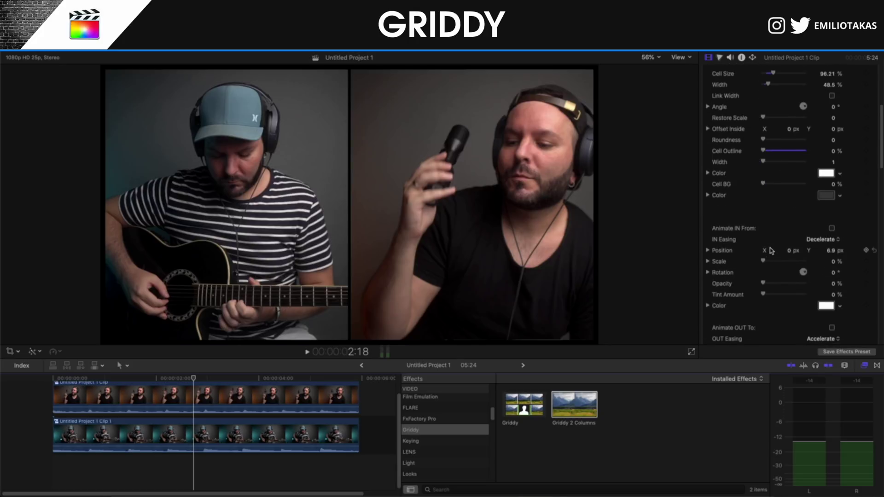
scroll(772, 251, down, 6)
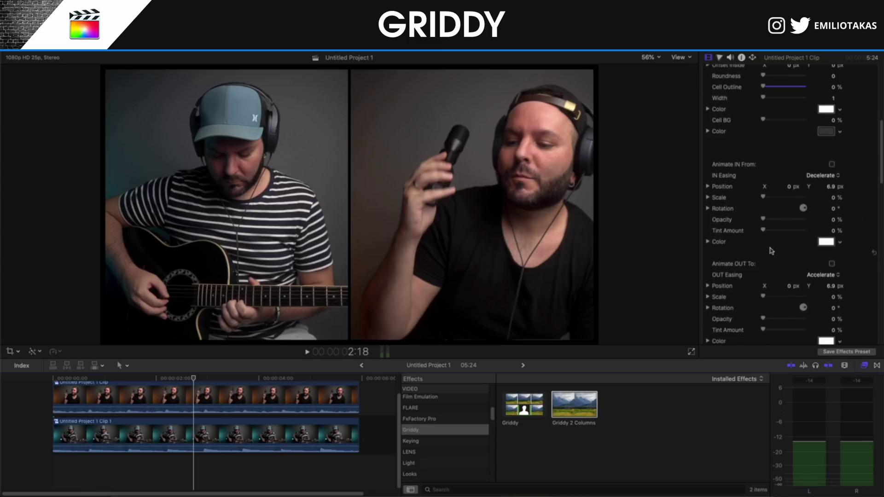